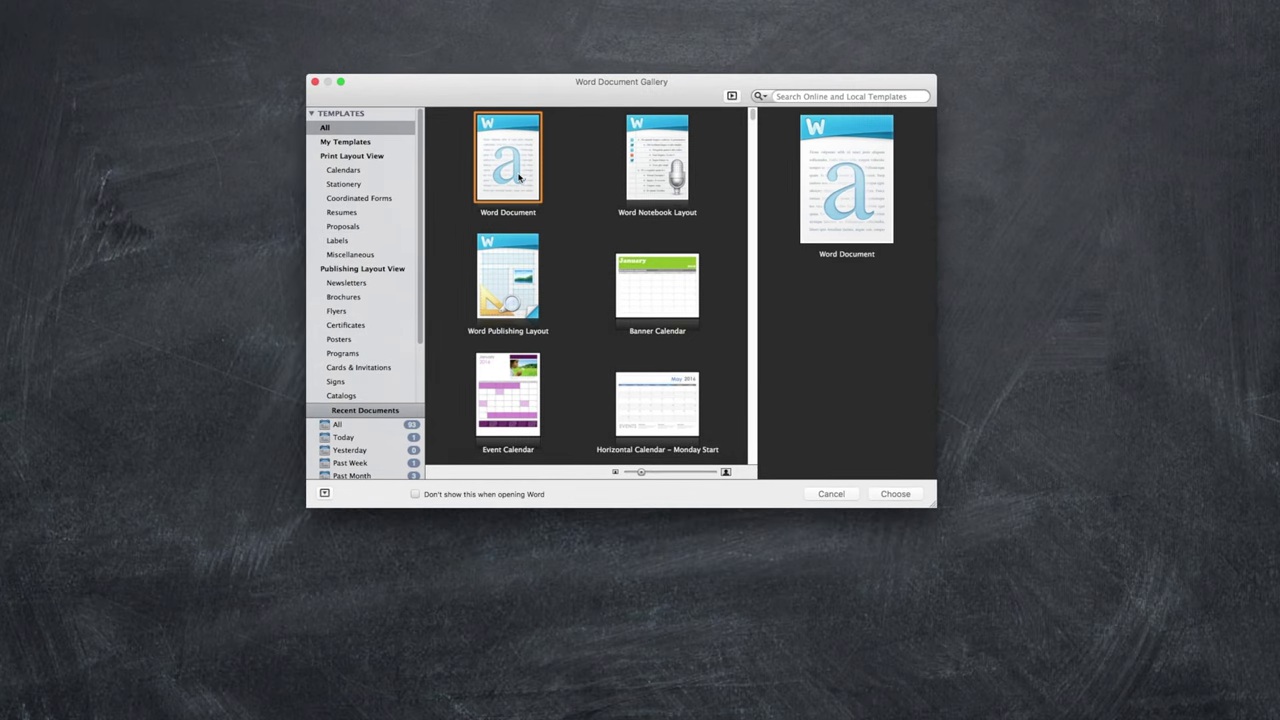
# - Create a new blank Word document (Document2) from the Word Document template
pyautogui.doubleClick(518, 178)
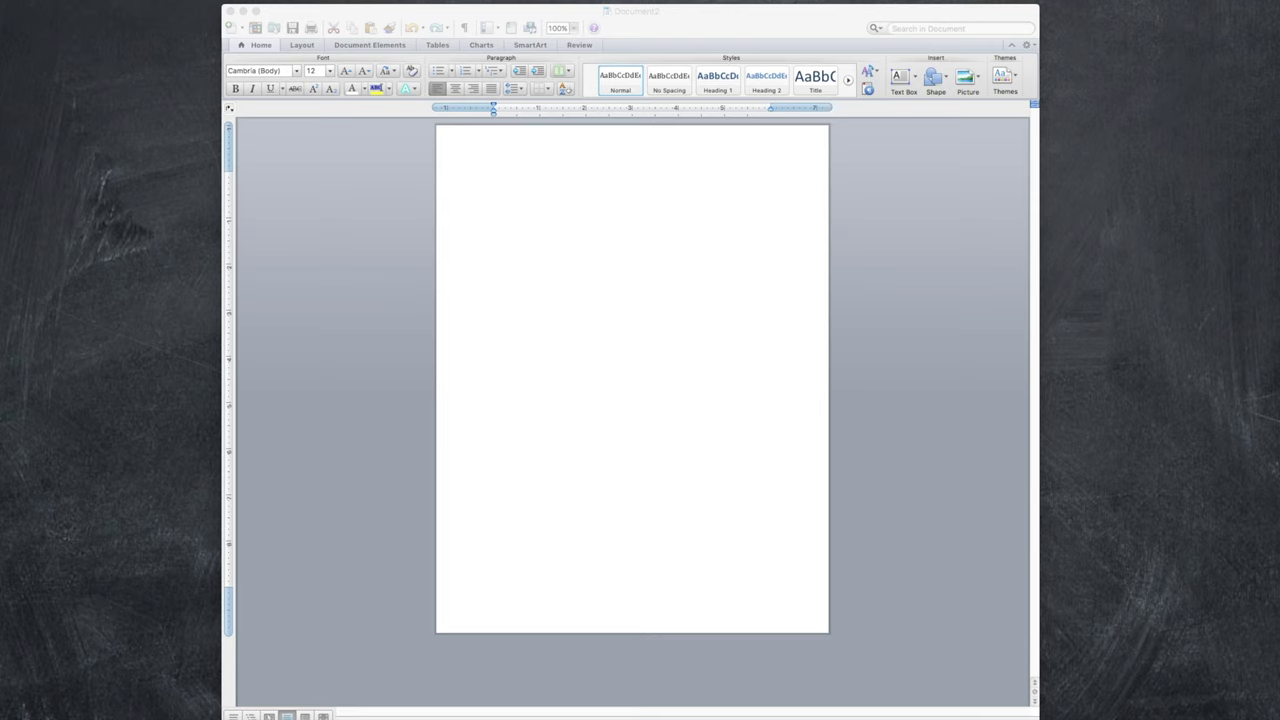
# - Insert the planner divider photo and set its text wrapping to None so it floats
pyautogui.moveTo(0, 380); pyautogui.dragTo(486, 357)
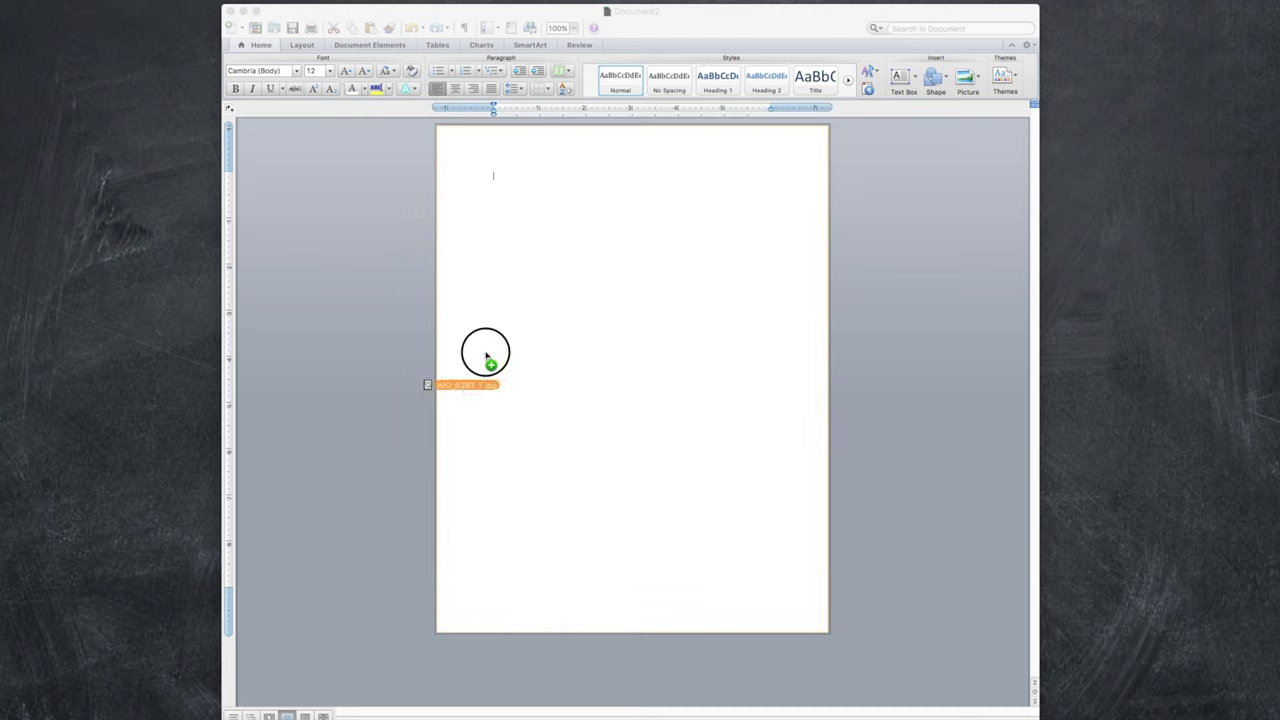
pyautogui.moveTo(620, 263); pyautogui.dragTo(620, 263)
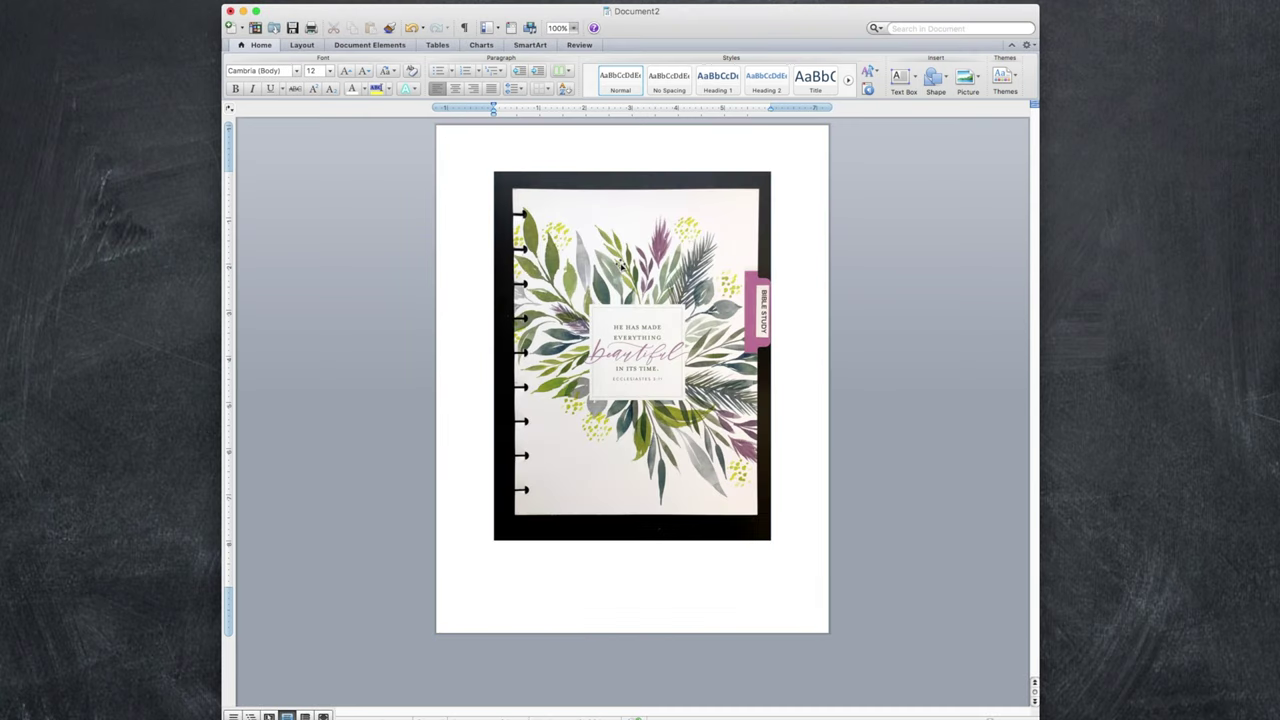
pyautogui.click(700, 350)
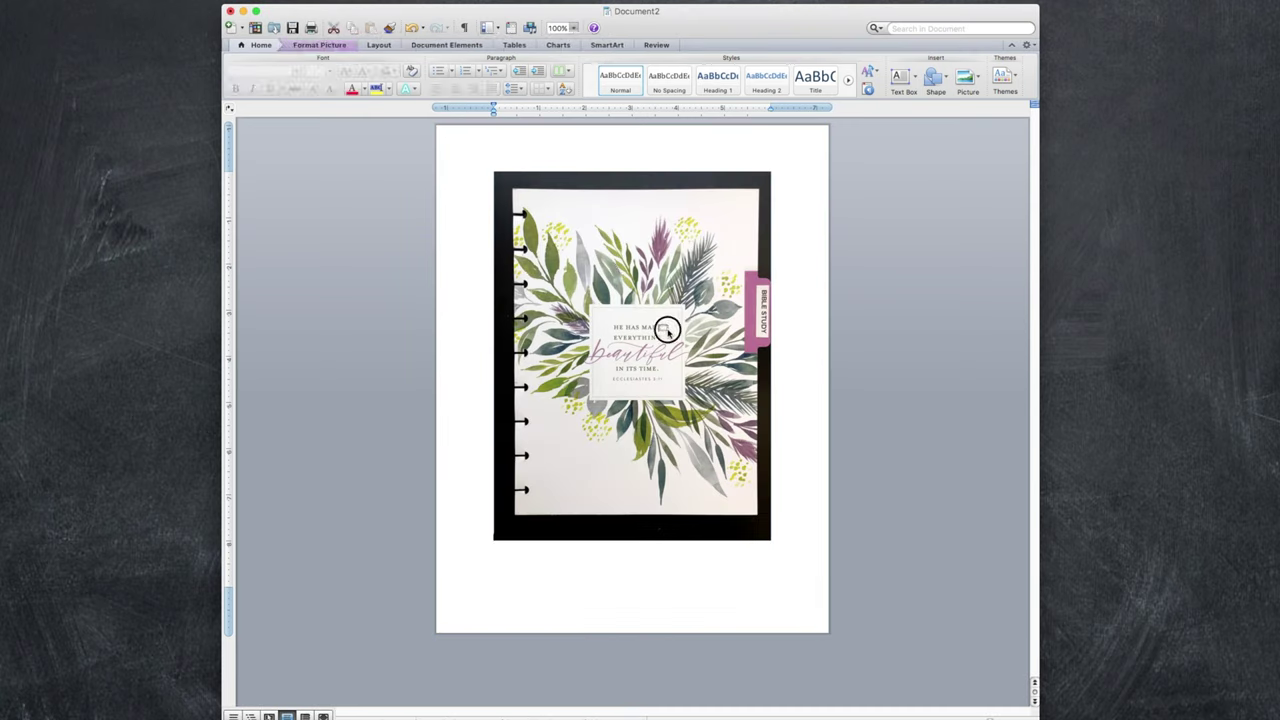
pyautogui.rightClick(698, 228)
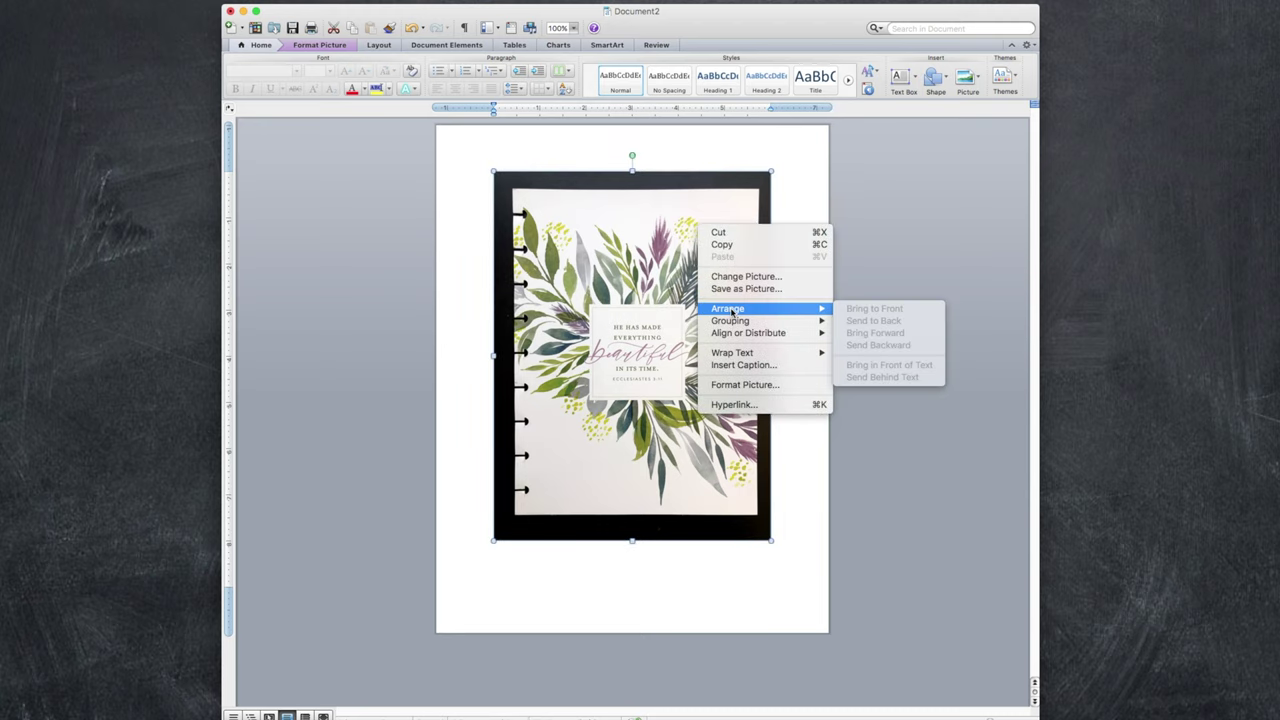
pyautogui.moveTo(780, 352)
pyautogui.click(858, 421)
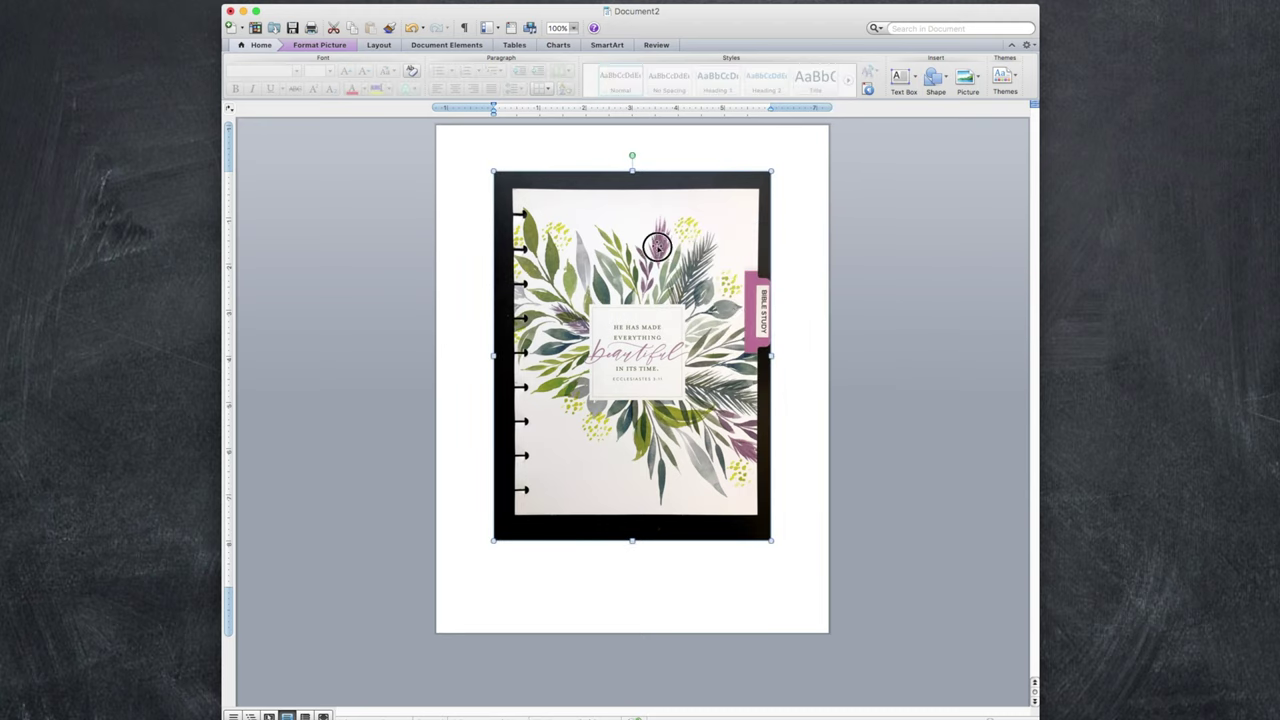
# - Move the photo to the top-left and enlarge it to 11.67" by 8.75" to fill the page
pyautogui.moveTo(655, 250); pyautogui.dragTo(596, 199)
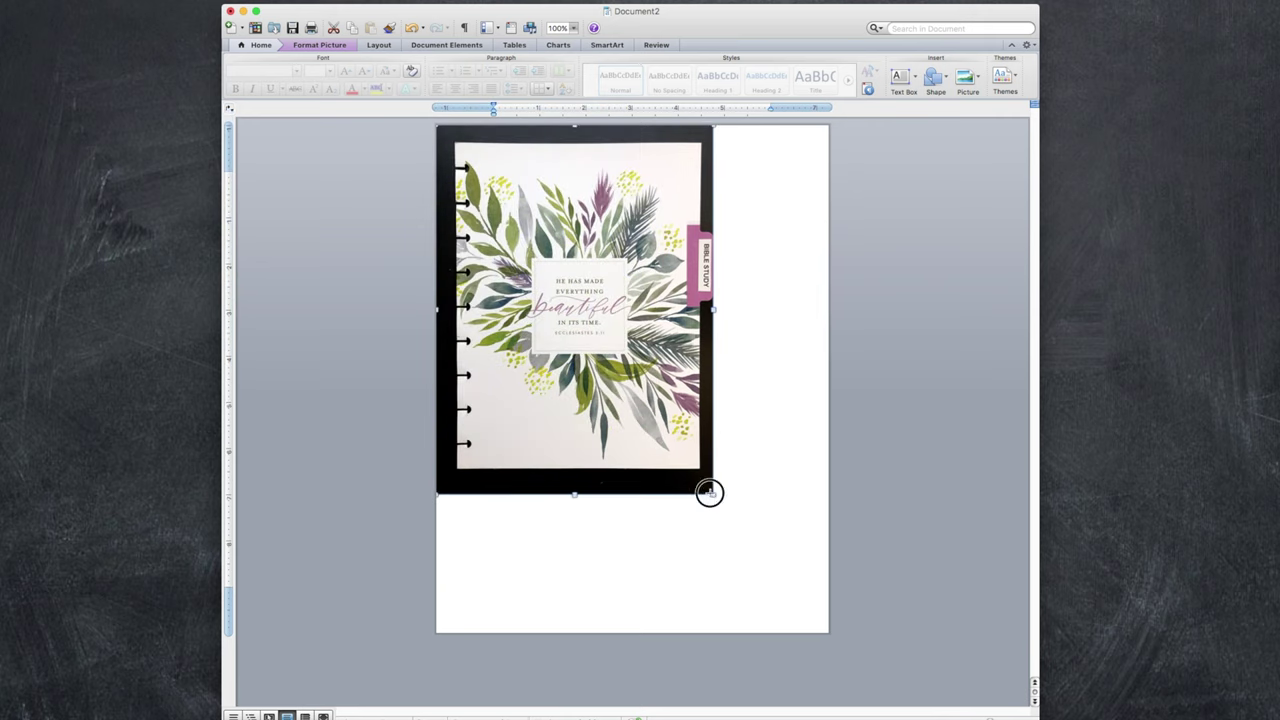
pyautogui.moveTo(709, 492); pyautogui.dragTo(840, 600)
pyautogui.moveTo(766, 534); pyautogui.dragTo(766, 533)
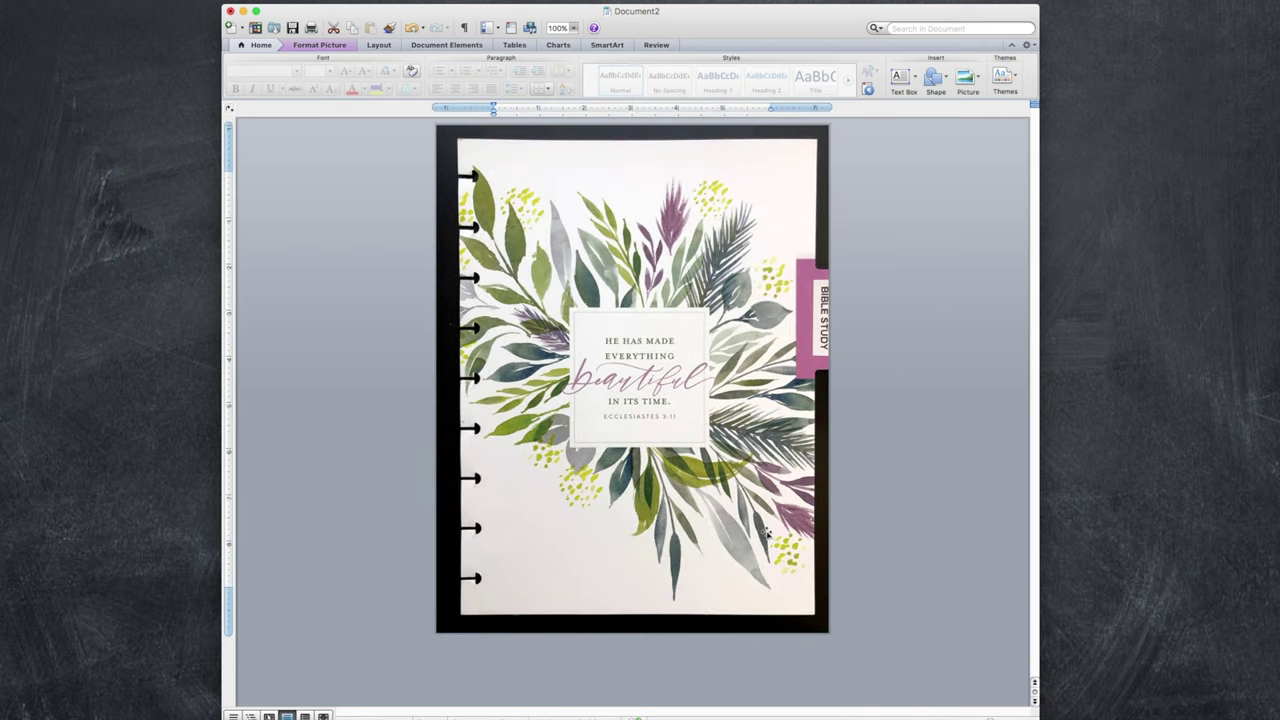
pyautogui.click(340, 46)
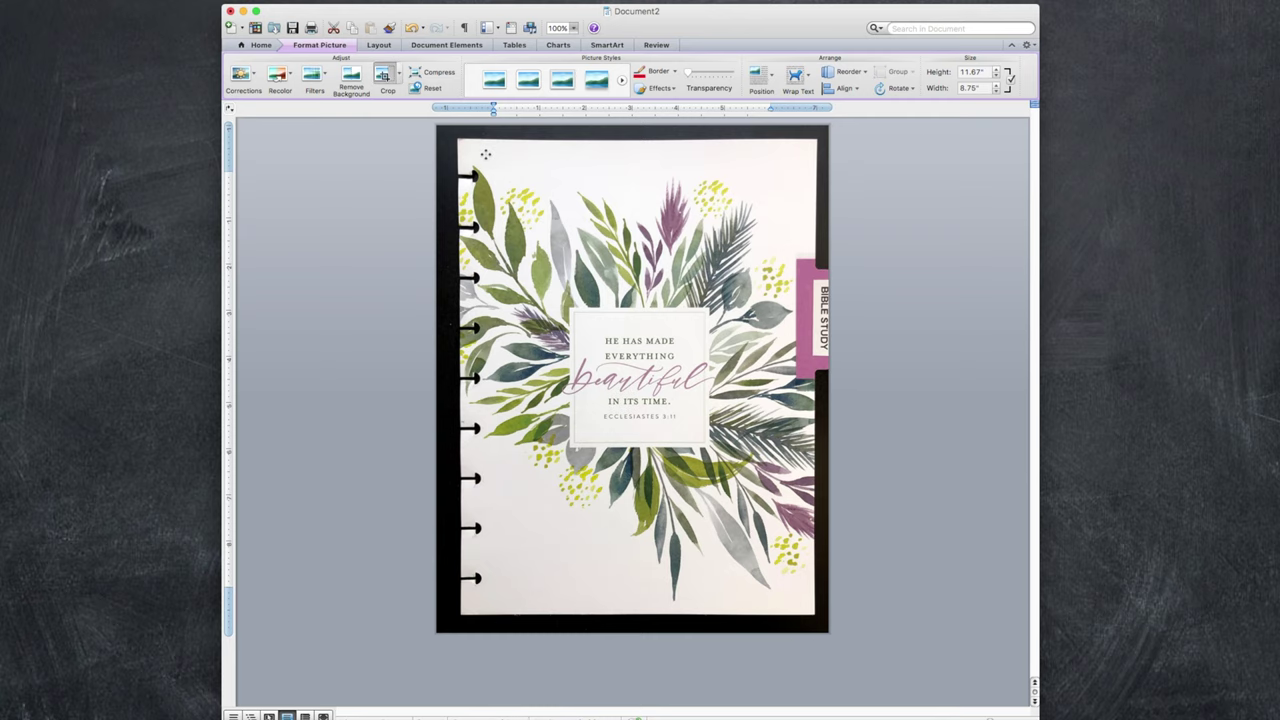
# - Reposition the photo and start cropping it from the bottom-right corner
pyautogui.moveTo(528, 190); pyautogui.dragTo(589, 232)
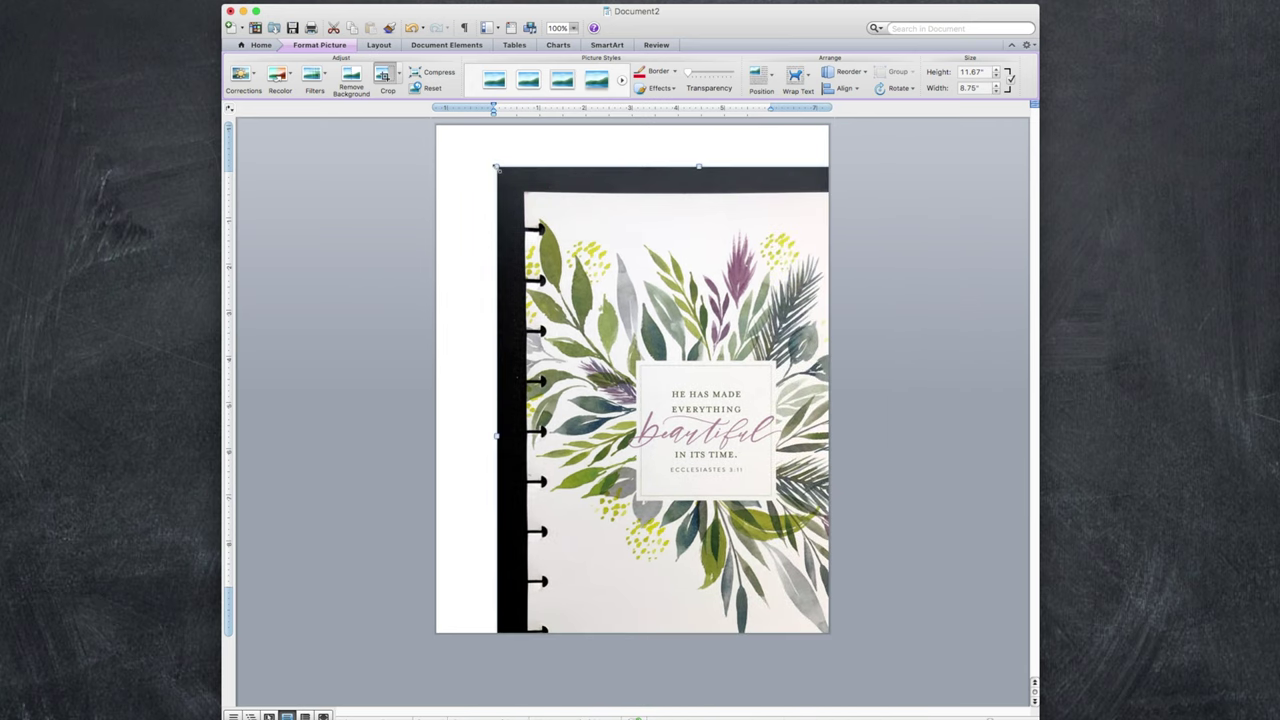
pyautogui.moveTo(496, 168); pyautogui.dragTo(383, 78)
pyautogui.moveTo(755, 227); pyautogui.dragTo(709, 284)
pyautogui.click(398, 76)
pyautogui.click(290, 86)
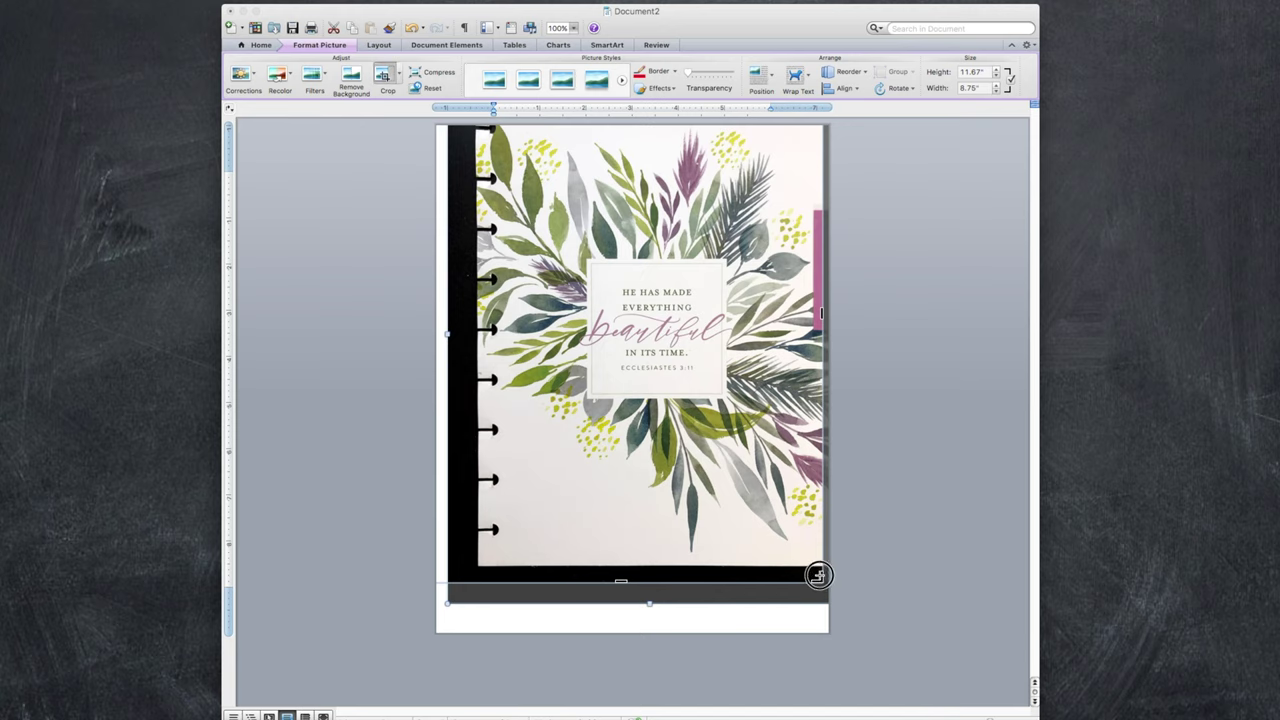
pyautogui.moveTo(818, 575); pyautogui.dragTo(780, 525)
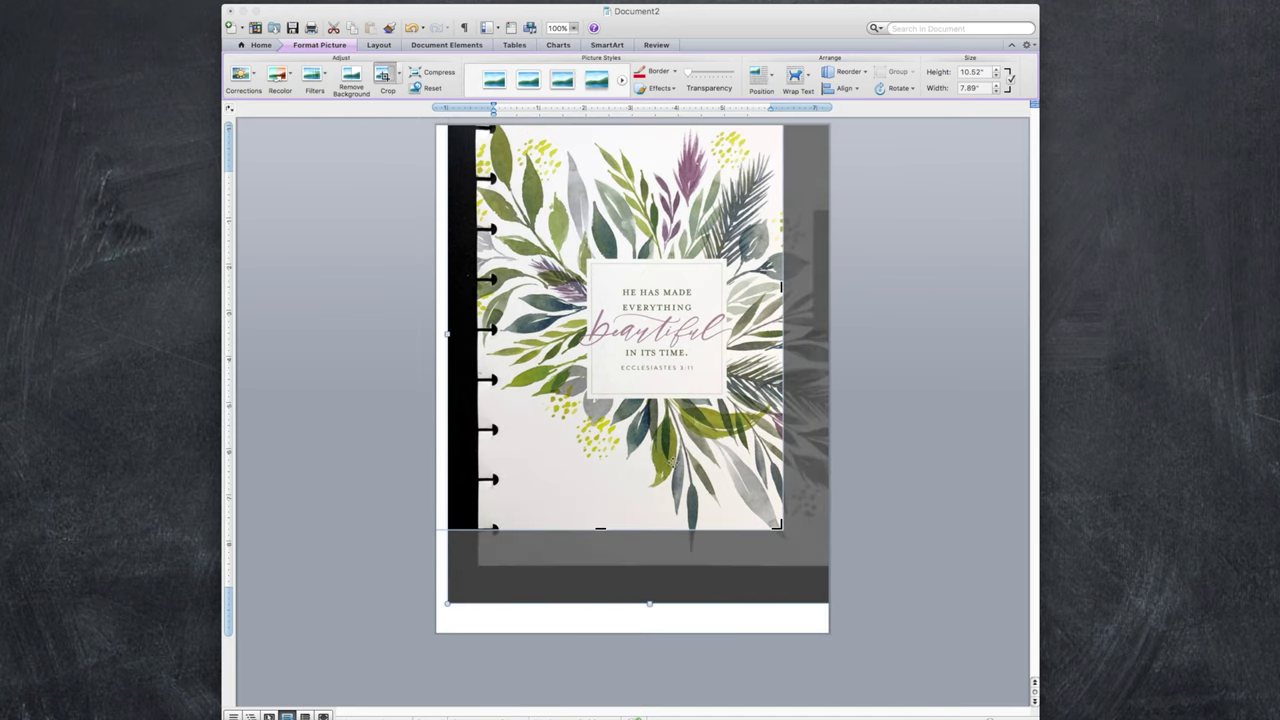
pyautogui.moveTo(680, 466); pyautogui.dragTo(700, 604)
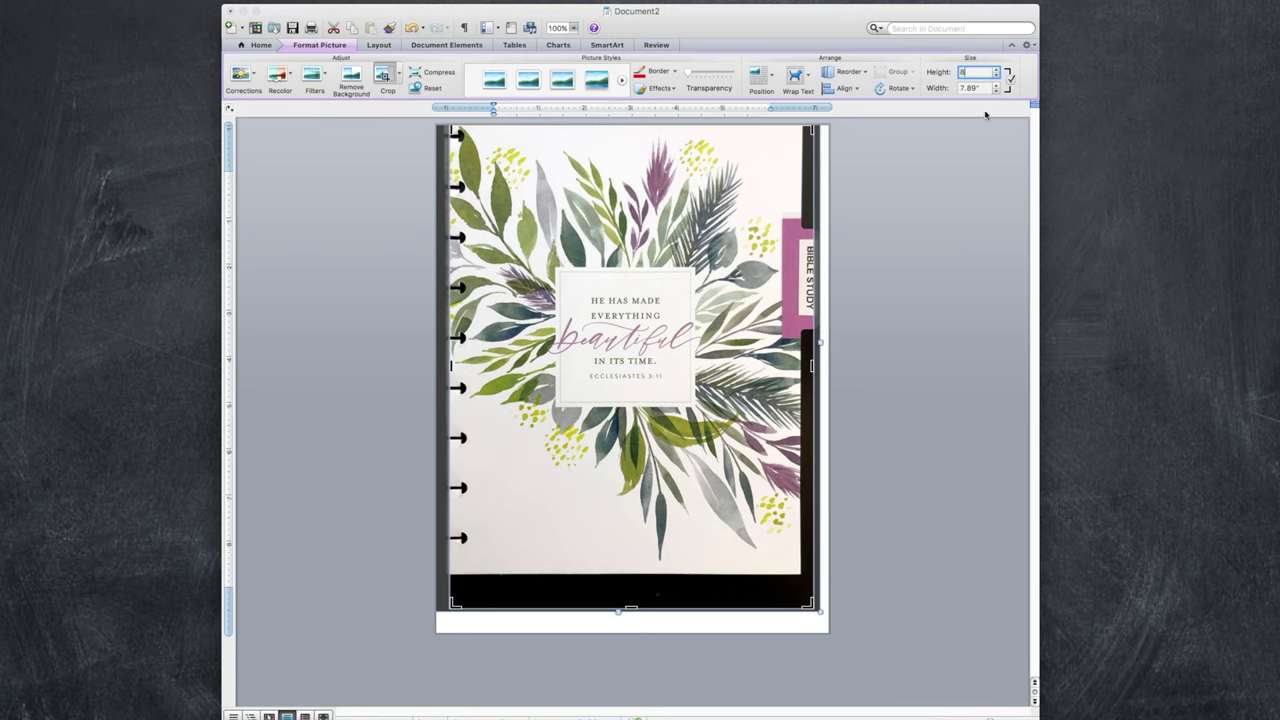
# - Set the crop to 8" high by 6" wide, framing the floral card inside it
pyautogui.click(958, 87)
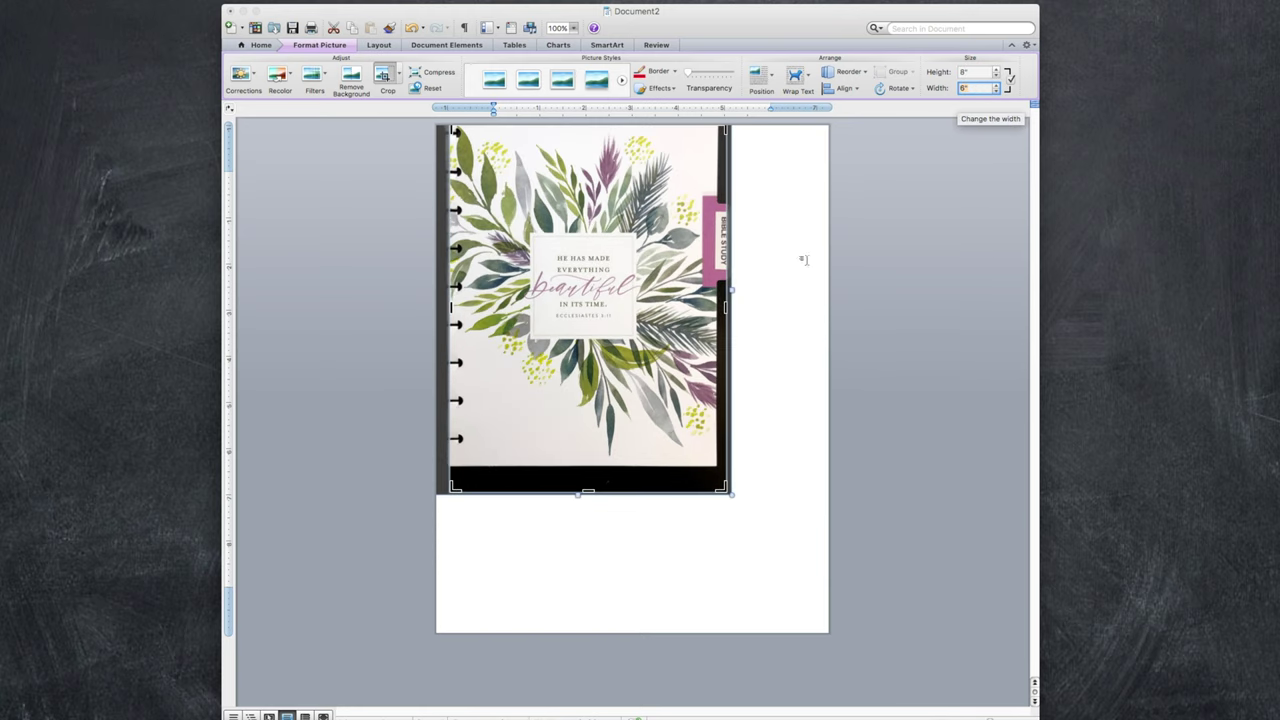
pyautogui.moveTo(580, 258); pyautogui.dragTo(613, 305)
pyautogui.moveTo(737, 289); pyautogui.dragTo(776, 318)
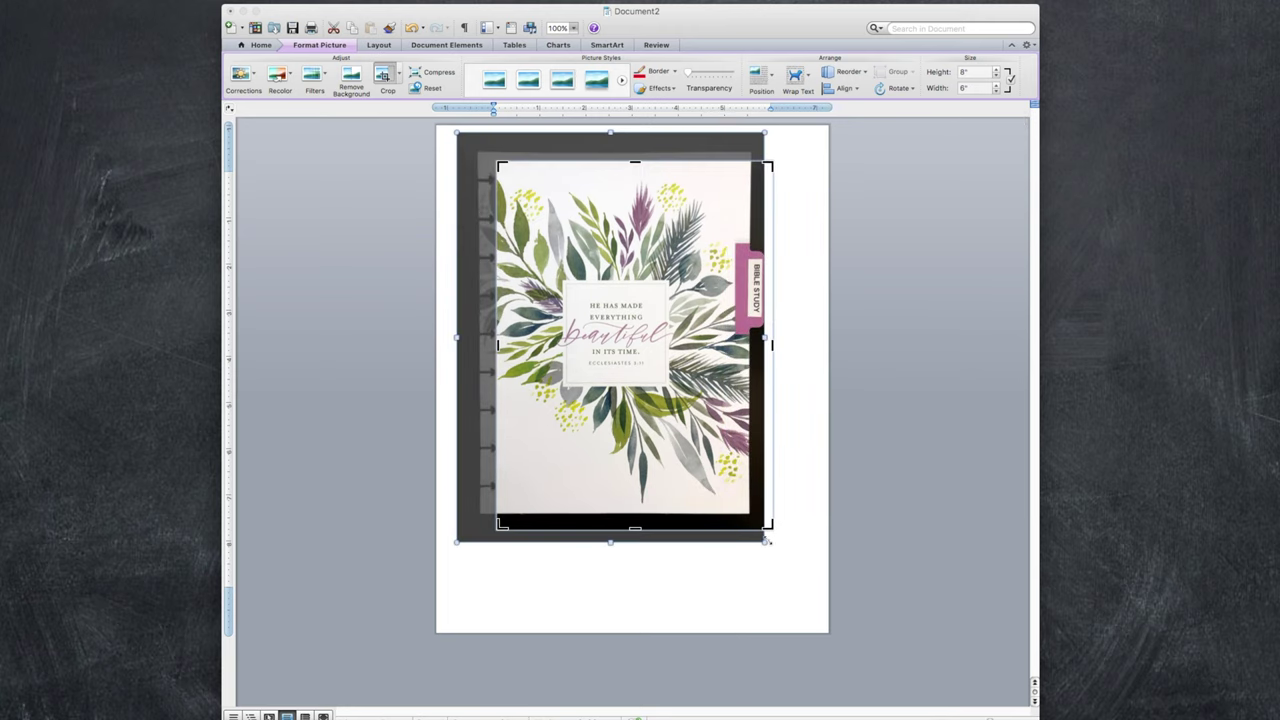
pyautogui.moveTo(765, 543); pyautogui.dragTo(811, 598)
pyautogui.moveTo(712, 437); pyautogui.dragTo(700, 400)
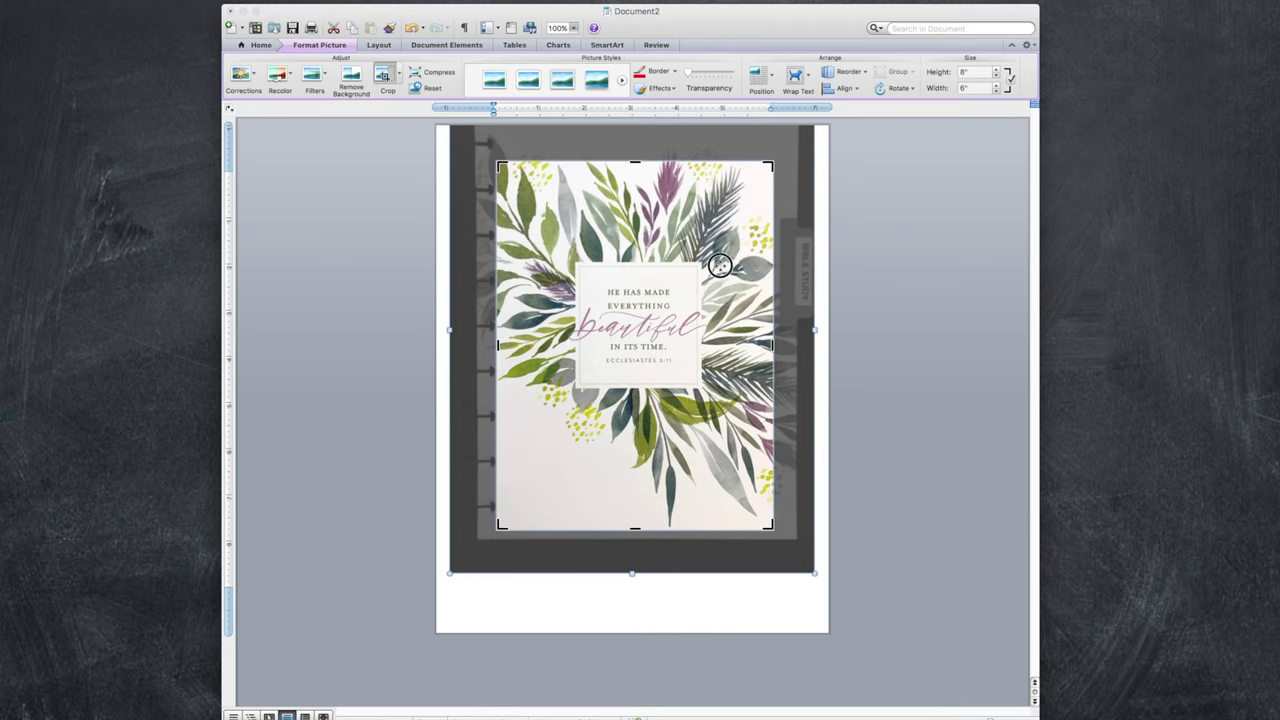
pyautogui.moveTo(720, 265)
pyautogui.mouseDown()
pyautogui.moveTo(737, 251)
pyautogui.moveTo(723, 249)
pyautogui.moveTo(722, 270)
pyautogui.moveTo(715, 261)
pyautogui.mouseUp()
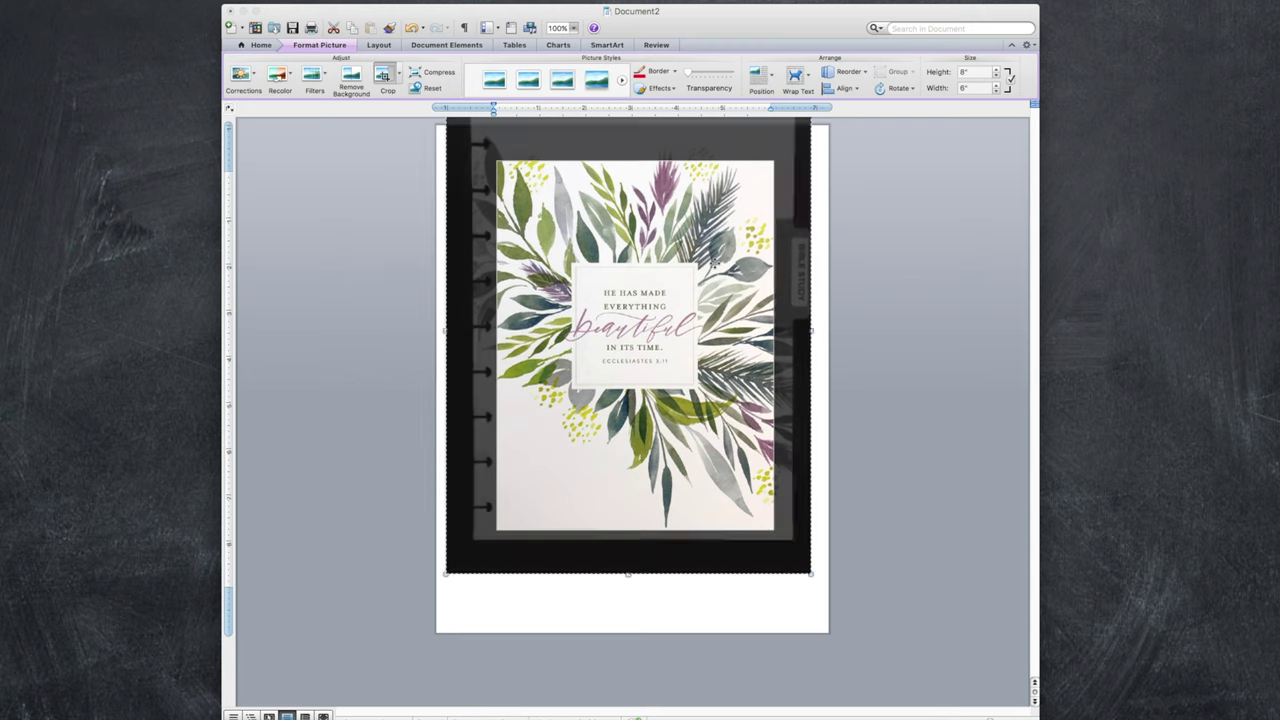
# - Raise the height to 8.13", nudge the photo in the crop frame, and apply the crop
pyautogui.click(996, 69)
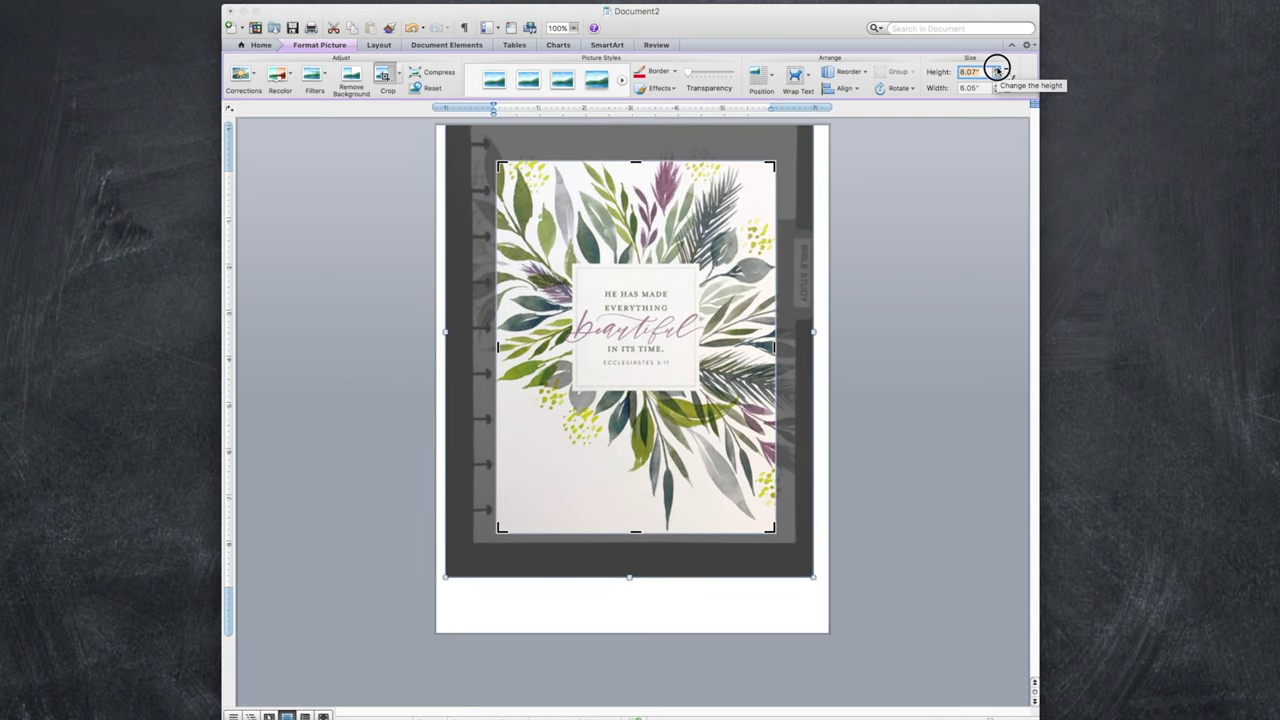
pyautogui.click(996, 69)
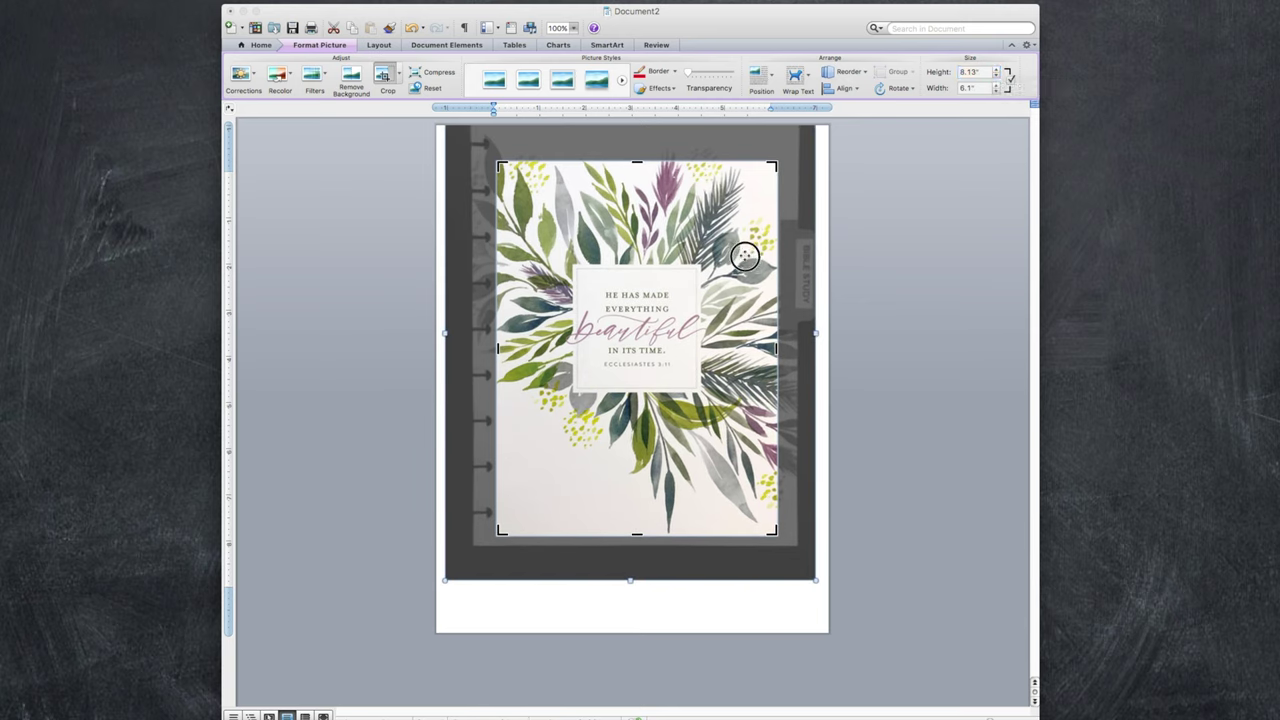
pyautogui.moveTo(743, 246)
pyautogui.mouseDown()
pyautogui.moveTo(743, 263)
pyautogui.moveTo(746, 252)
pyautogui.mouseUp()
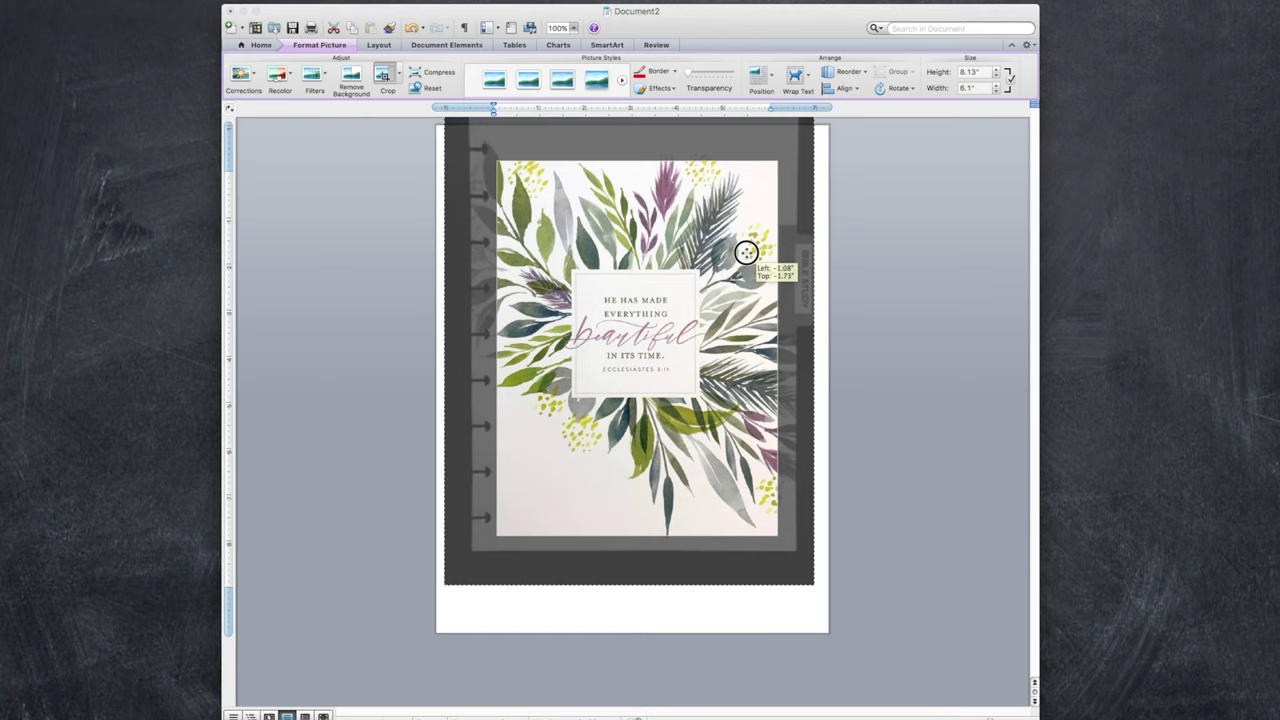
pyautogui.moveTo(746, 252); pyautogui.dragTo(748, 255)
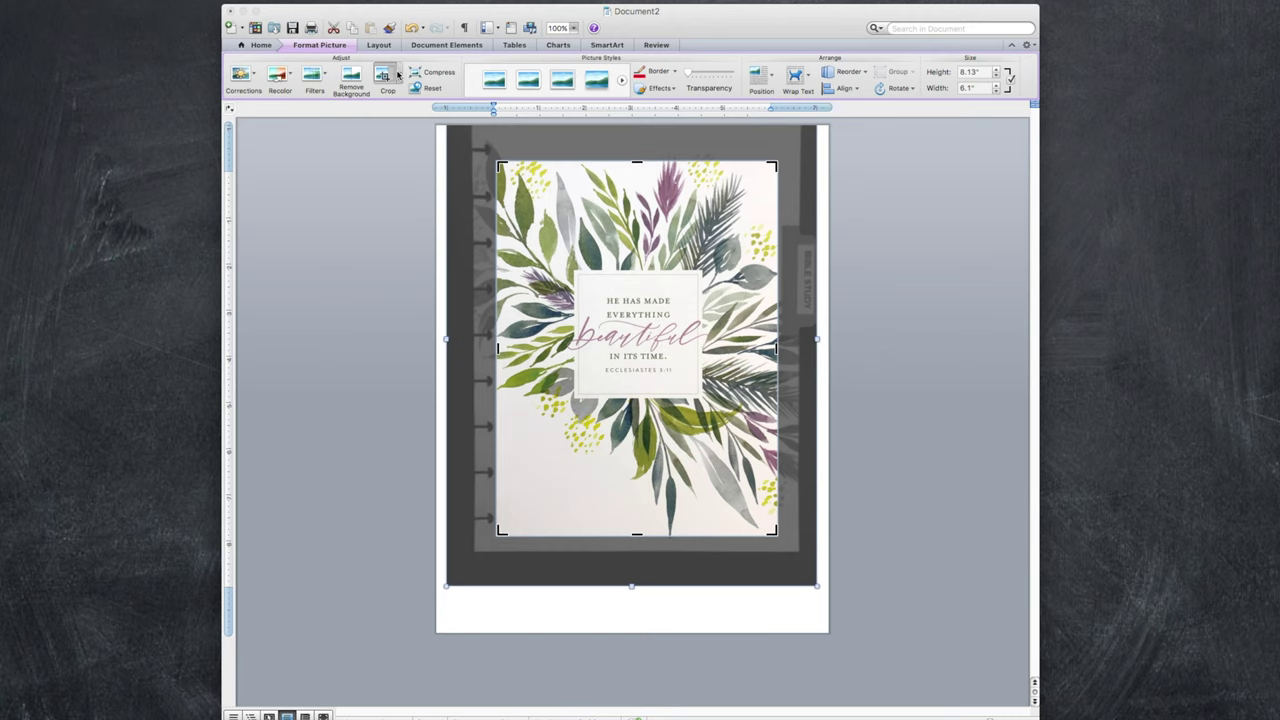
pyautogui.click(388, 76)
# - Move the cropped photo slightly lower on the page
pyautogui.moveTo(750, 374); pyautogui.dragTo(748, 402)
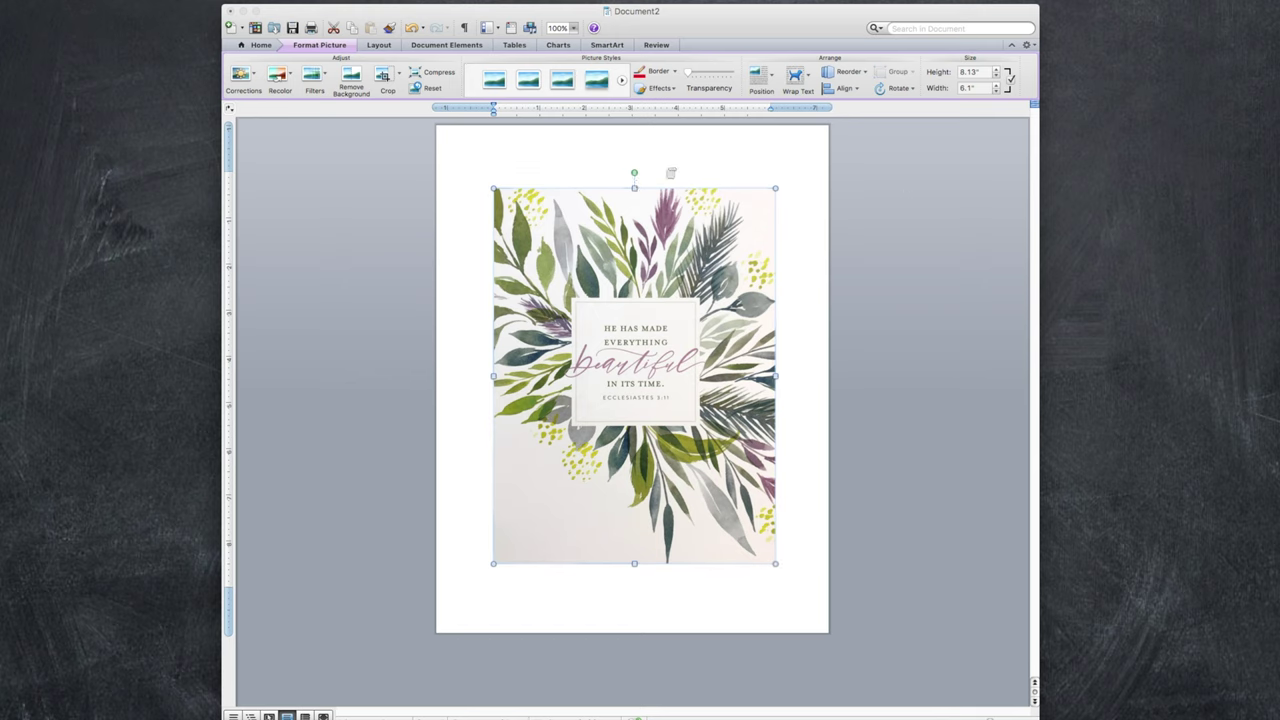
pyautogui.click(963, 234)
pyautogui.moveTo(737, 376); pyautogui.dragTo(737, 382)
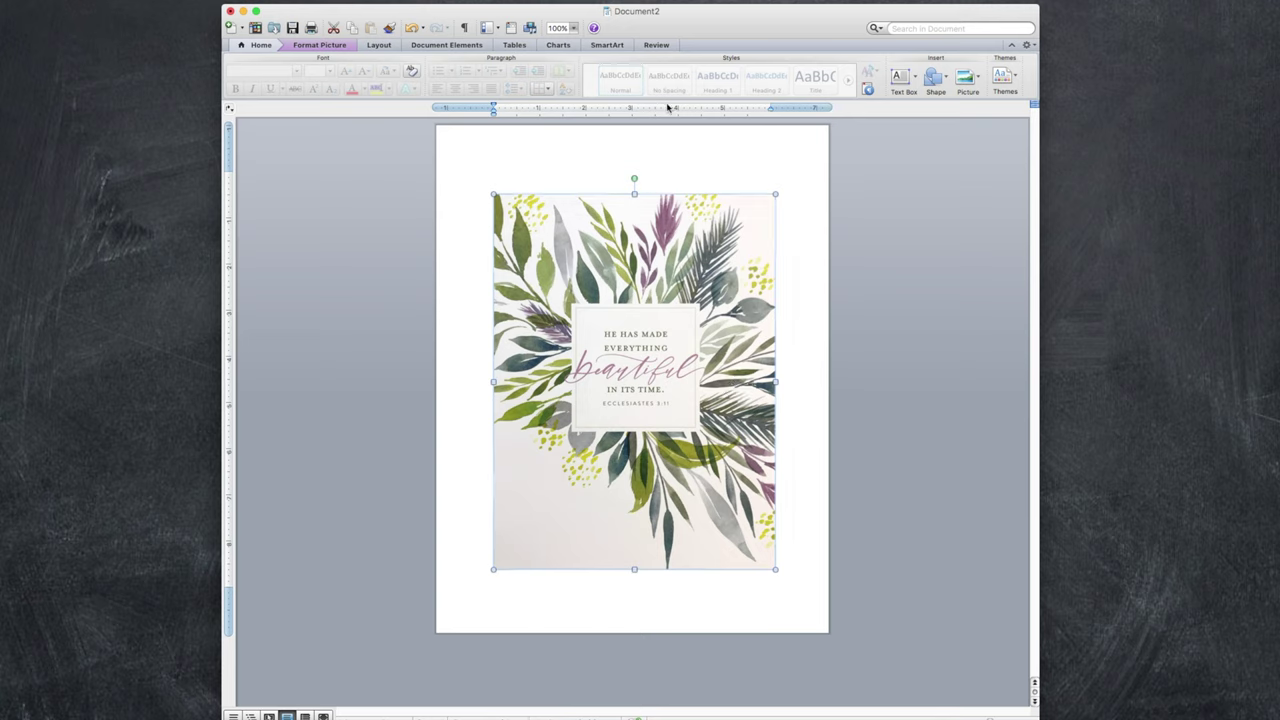
# - Align the photo to the page using Align Center and Align Middle
pyautogui.click(320, 45)
pyautogui.click(778, 90)
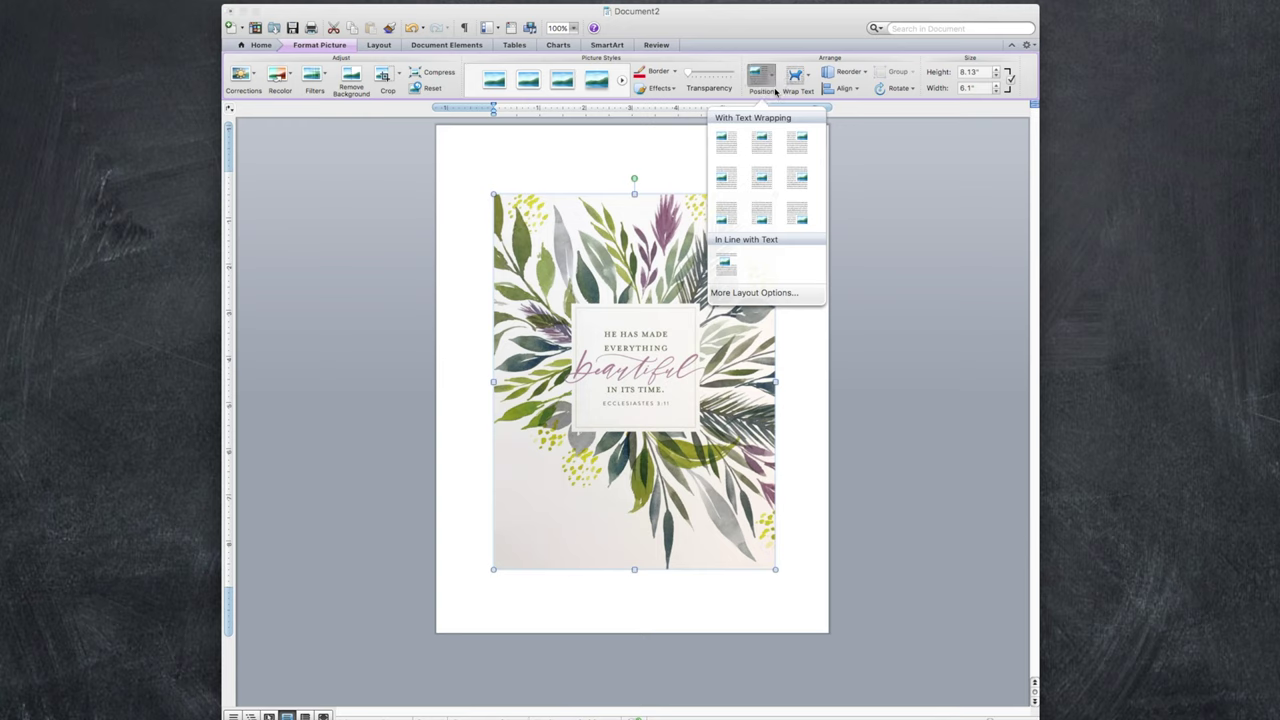
pyautogui.click(778, 90)
pyautogui.click(843, 88)
pyautogui.click(860, 212)
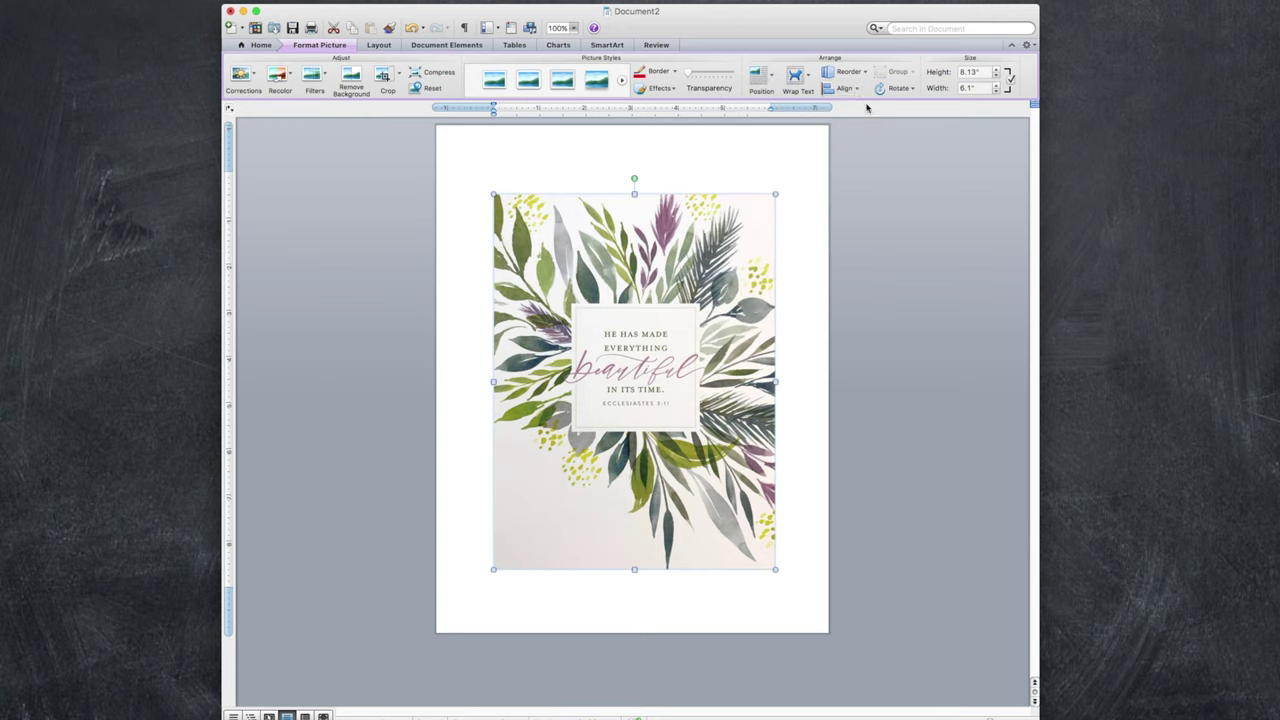
pyautogui.click(848, 88)
pyautogui.click(872, 122)
pyautogui.click(848, 88)
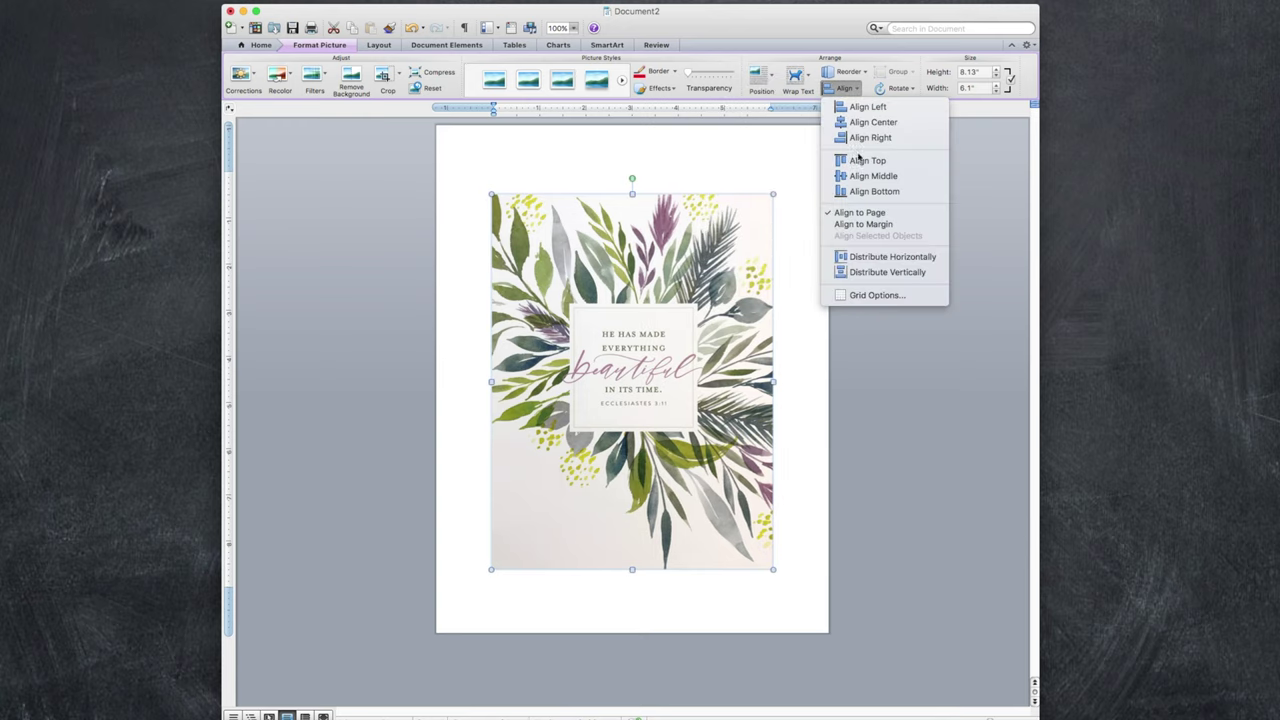
pyautogui.click(857, 175)
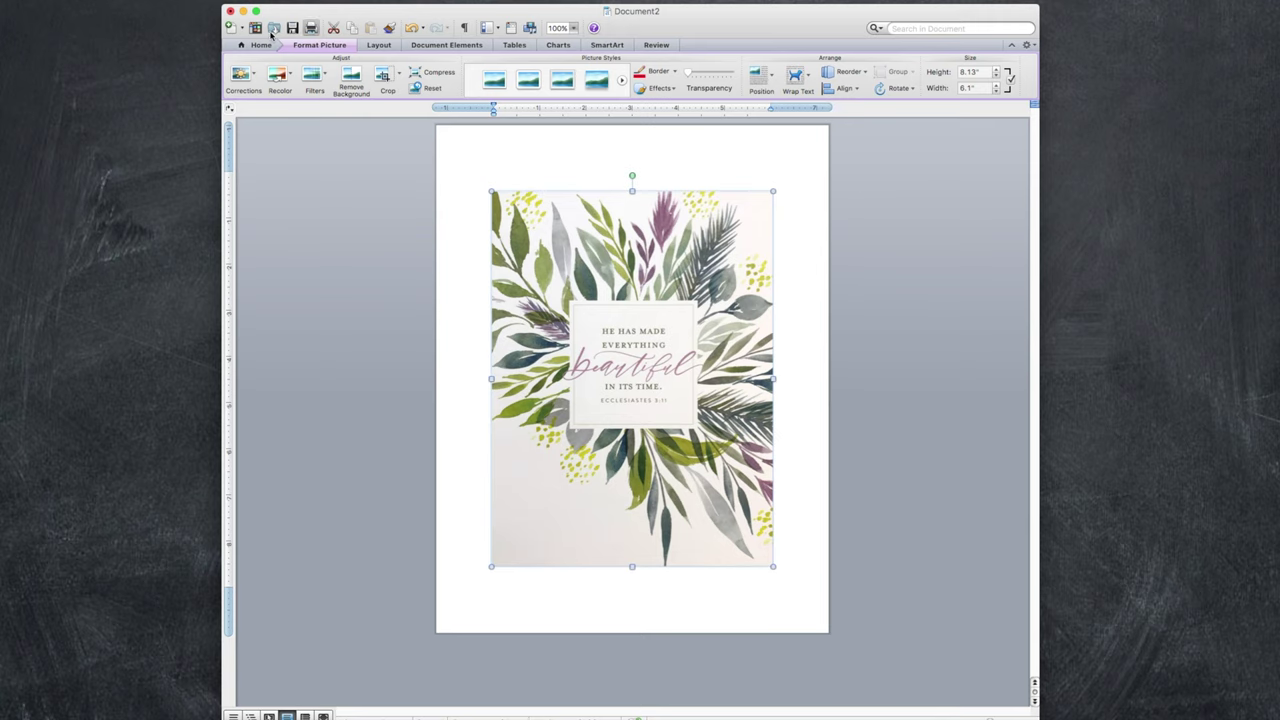
pyautogui.click(807, 265)
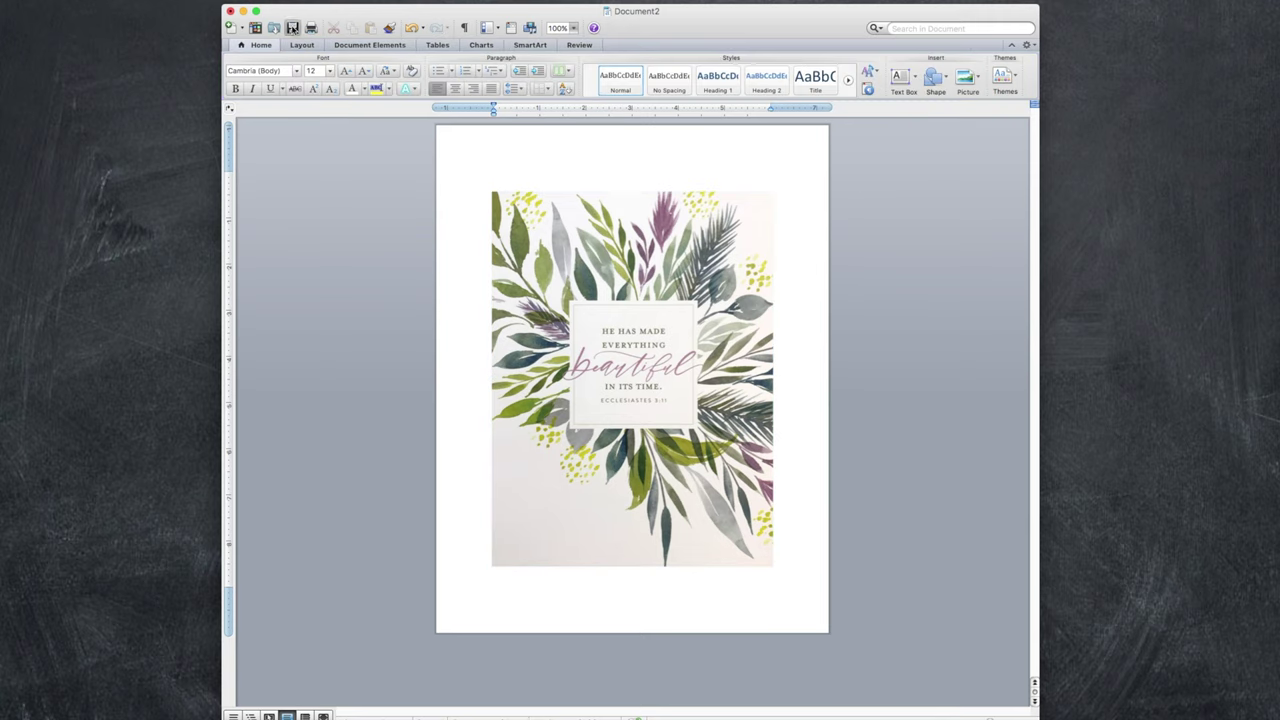
# - Print 1 copy on the Brother HL-L8360CDW using the Photo Print preset
pyautogui.click(311, 28)
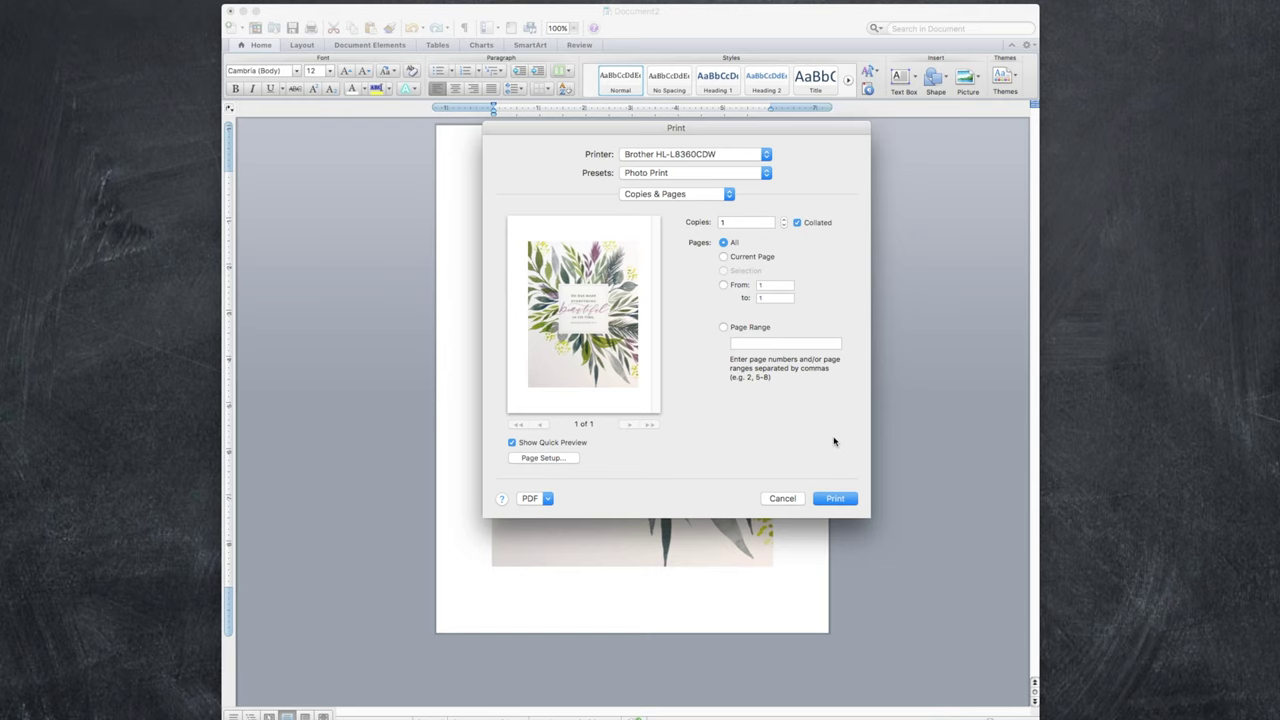
pyautogui.click(836, 499)
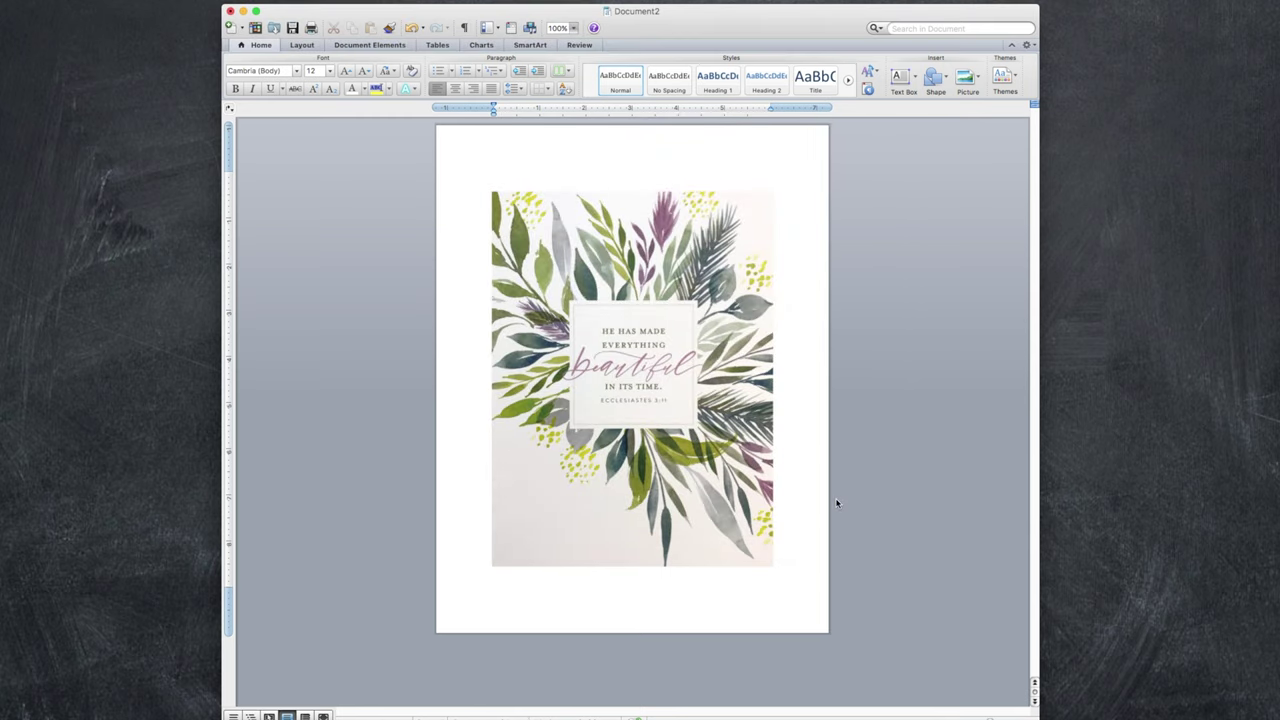